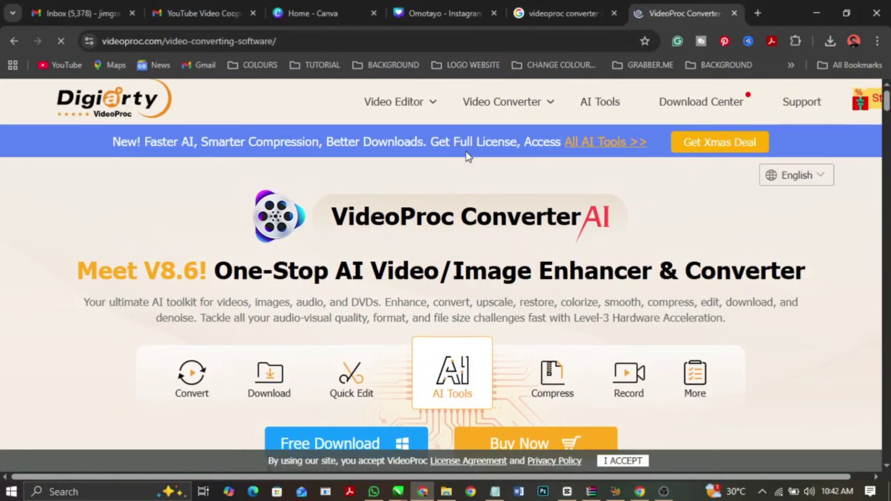
- Scroll down the VideoProc product page in Chrome to browse its features
{"action": "scroll", "coordinate": [466, 152], "scroll_direction": "down", "scroll_amount": 10}
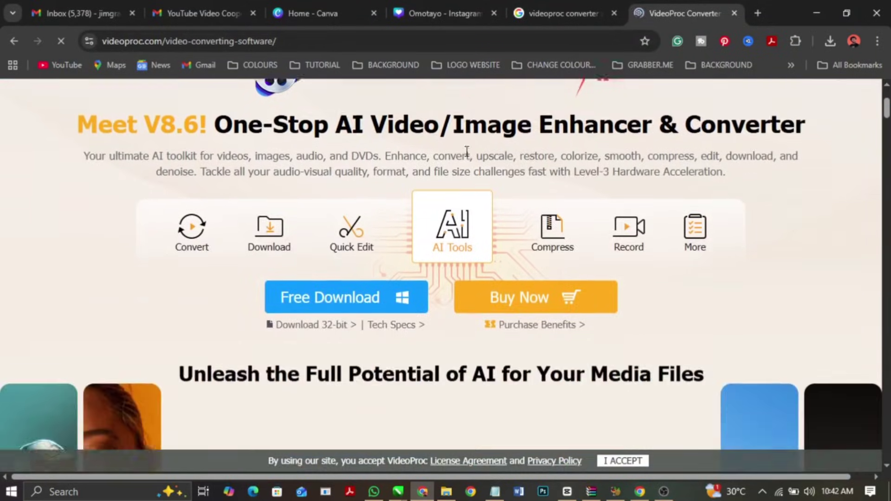
{"action": "scroll", "coordinate": [466, 151], "scroll_direction": "down", "scroll_amount": 10}
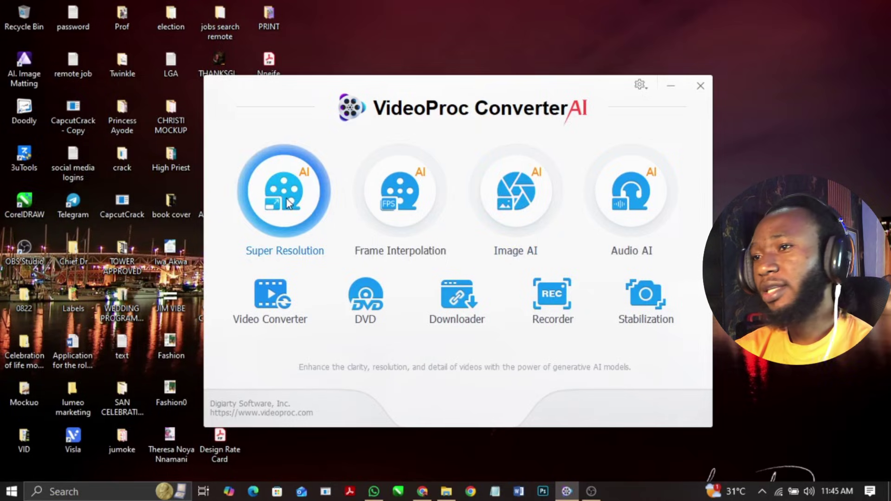
- Open the Downloads > Video Pro folder and preview the WhatsApp photo and WhatsApp video
{"action": "left_click", "coordinate": [446, 491]}
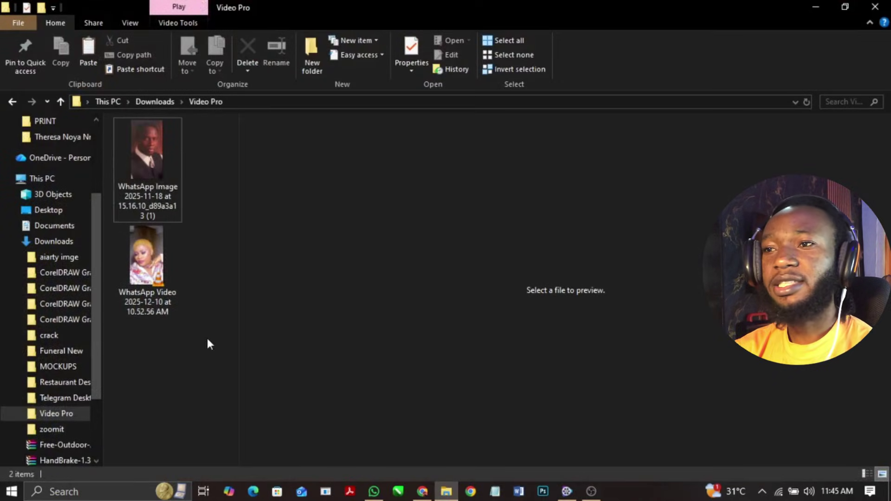
{"action": "left_click", "coordinate": [157, 144]}
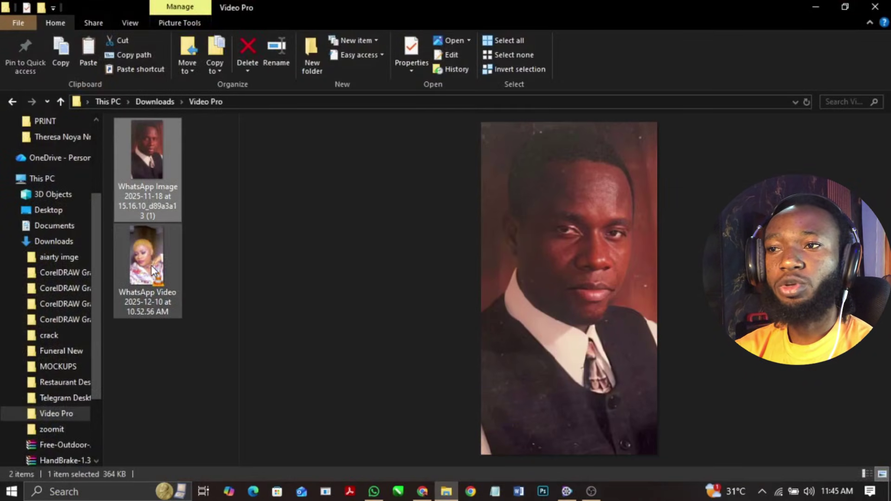
{"action": "left_click", "coordinate": [154, 269]}
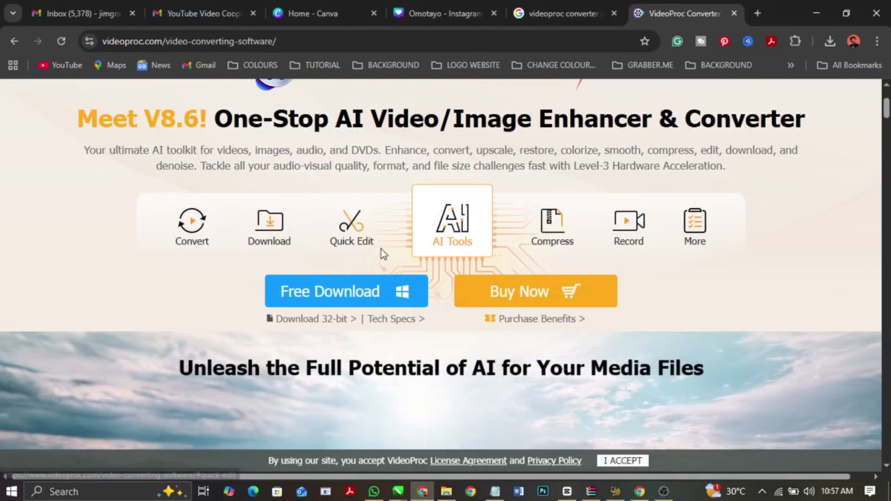
- Circle the Free Download and Buy Now offers on the VideoProc page in red
{"action": "scroll", "coordinate": [371, 218], "scroll_direction": "up", "scroll_amount": 3}
{"action": "left_click_drag", "start_coordinate": [330, 223], "coordinate": [580, 219]}
{"action": "scroll", "coordinate": [409, 283], "scroll_direction": "down", "scroll_amount": 3}
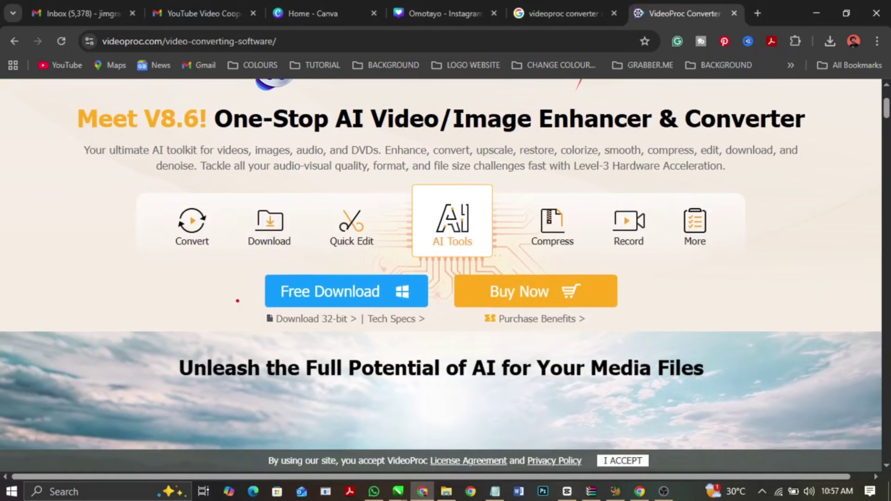
{"action": "mouse_move", "coordinate": [255, 269]}
{"action": "left_mouse_down"}
{"action": "mouse_move", "coordinate": [394, 267]}
{"action": "mouse_move", "coordinate": [428, 280]}
{"action": "mouse_move", "coordinate": [431, 296]}
{"action": "mouse_move", "coordinate": [404, 315]}
{"action": "mouse_move", "coordinate": [331, 317]}
{"action": "mouse_move", "coordinate": [264, 306]}
{"action": "mouse_move", "coordinate": [243, 280]}
{"action": "left_mouse_up"}
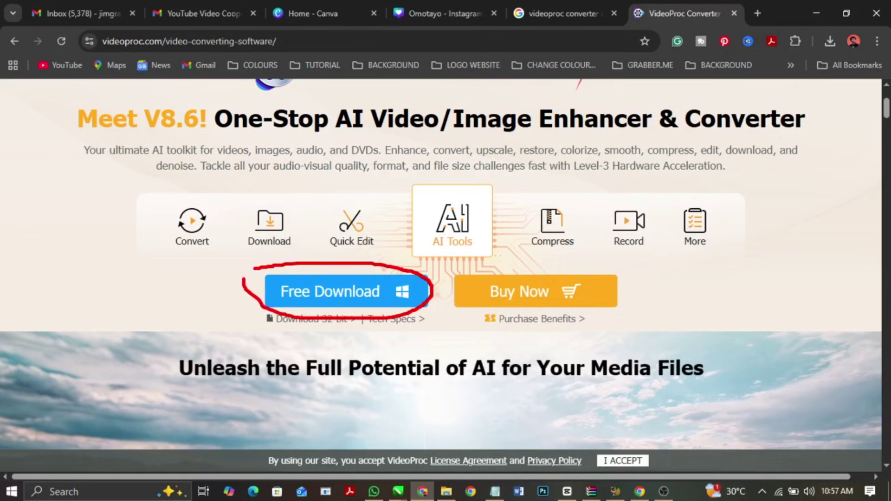
{"action": "mouse_move", "coordinate": [464, 265]}
{"action": "left_mouse_down"}
{"action": "mouse_move", "coordinate": [436, 291]}
{"action": "mouse_move", "coordinate": [511, 326]}
{"action": "mouse_move", "coordinate": [608, 323]}
{"action": "mouse_move", "coordinate": [633, 310]}
{"action": "mouse_move", "coordinate": [635, 282]}
{"action": "mouse_move", "coordinate": [574, 266]}
{"action": "mouse_move", "coordinate": [460, 268]}
{"action": "left_mouse_up"}
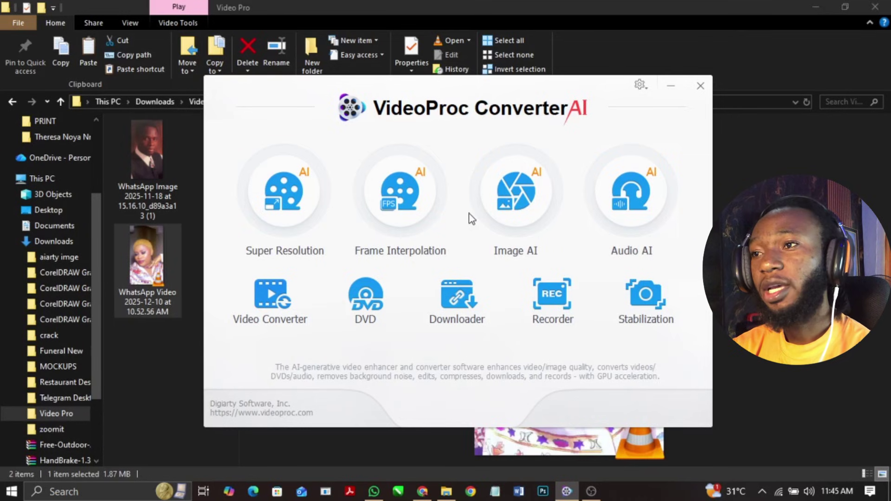
- Hide File Explorer and launch Super Resolution in a maximized window
{"action": "left_click", "coordinate": [816, 6]}
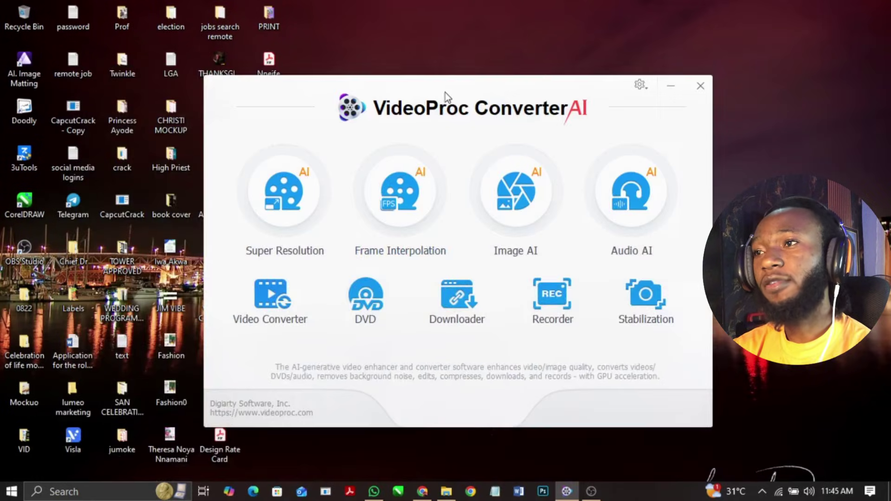
{"action": "left_click_drag", "start_coordinate": [445, 93], "coordinate": [469, 86]}
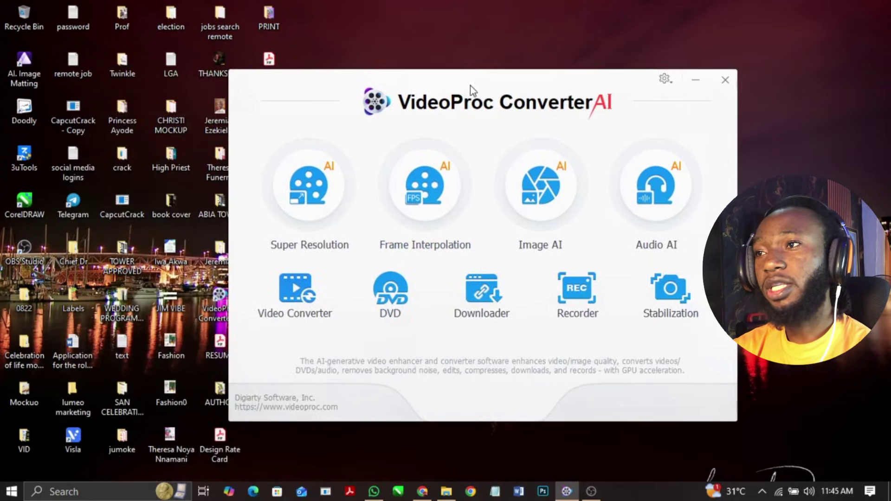
{"action": "left_click", "coordinate": [323, 200]}
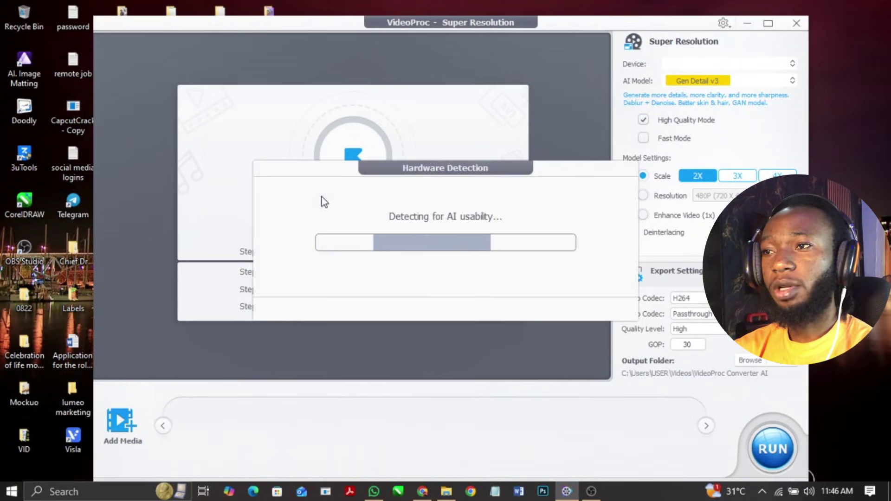
{"action": "left_click", "coordinate": [771, 24]}
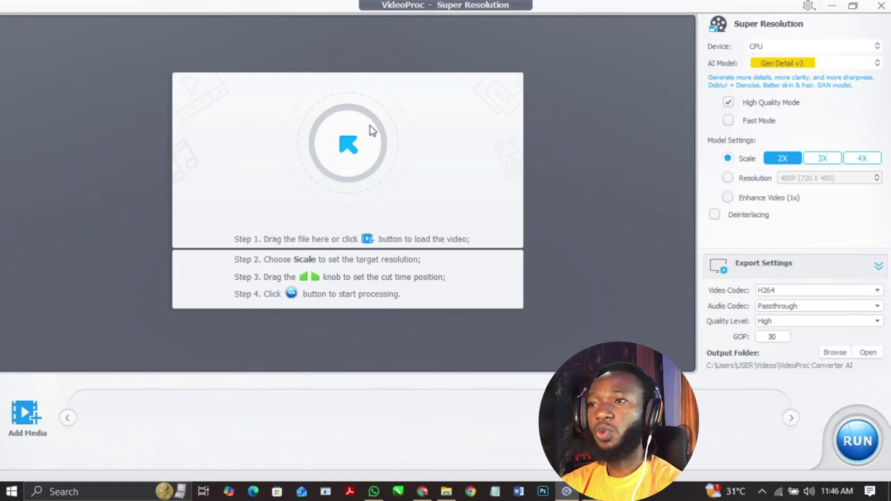
- Load WhatsApp Video 2025-12-10 from Downloads > Video Pro into Super Resolution
{"action": "left_click", "coordinate": [356, 149]}
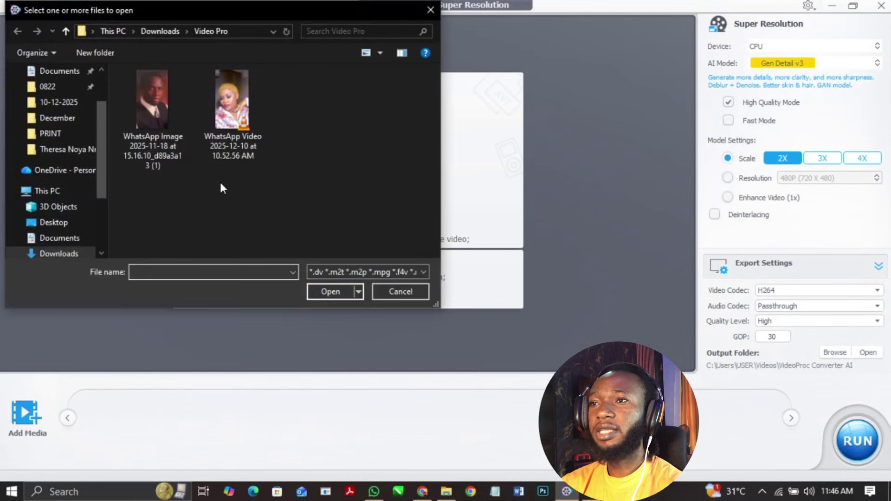
{"action": "left_click", "coordinate": [239, 98]}
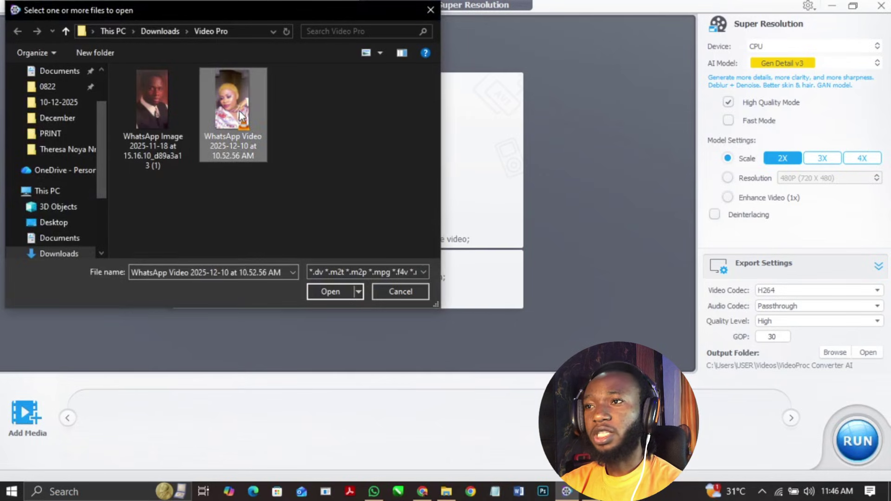
{"action": "left_click", "coordinate": [321, 288]}
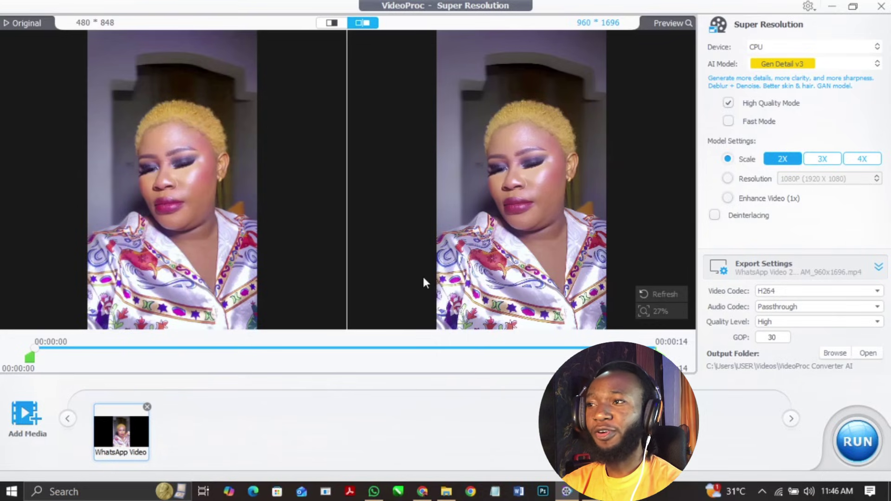
{"action": "scroll", "coordinate": [527, 180], "scroll_direction": "up", "scroll_amount": 5}
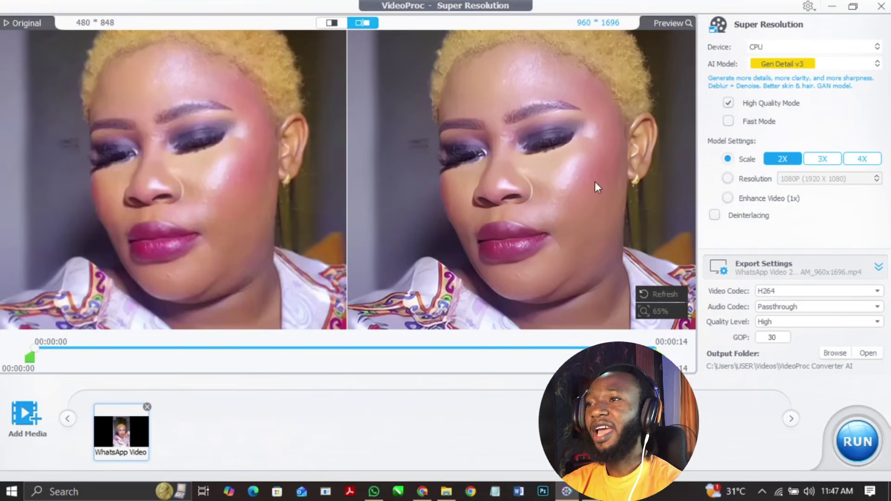
{"action": "scroll", "coordinate": [566, 184], "scroll_direction": "down", "scroll_amount": 2}
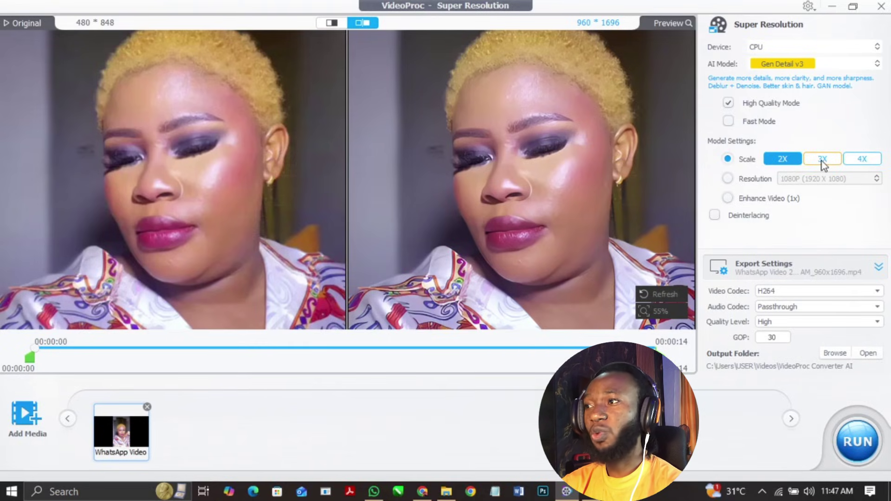
- Switch the scale to 4X (1920×3392) and zoom the Original and Preview panes to compare
{"action": "left_click", "coordinate": [871, 160]}
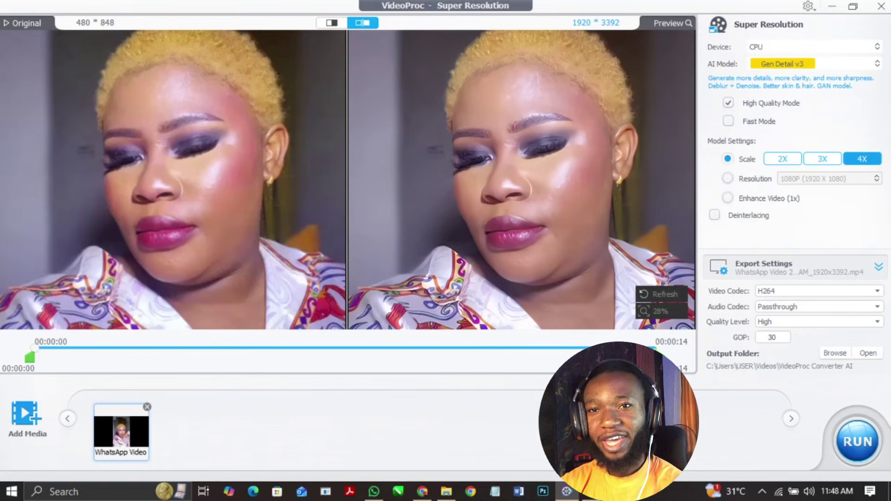
{"action": "scroll", "coordinate": [594, 163], "scroll_direction": "up", "scroll_amount": 2}
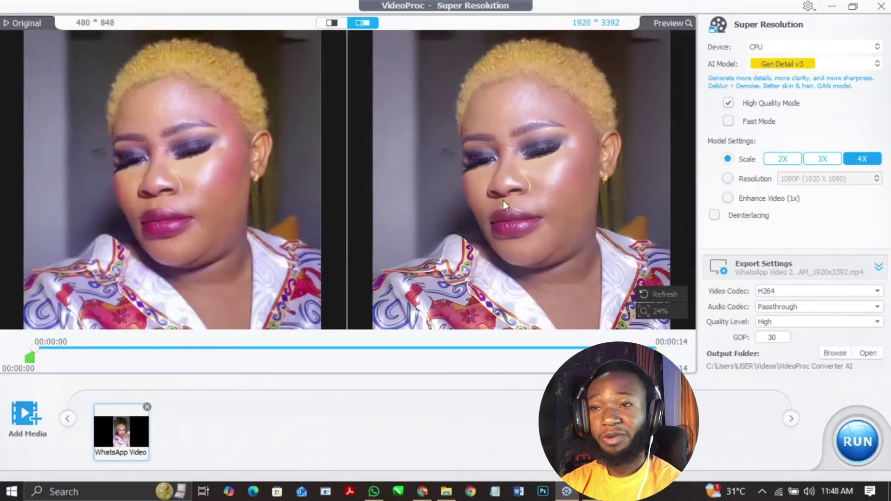
{"action": "scroll", "coordinate": [536, 132], "scroll_direction": "up", "scroll_amount": 4}
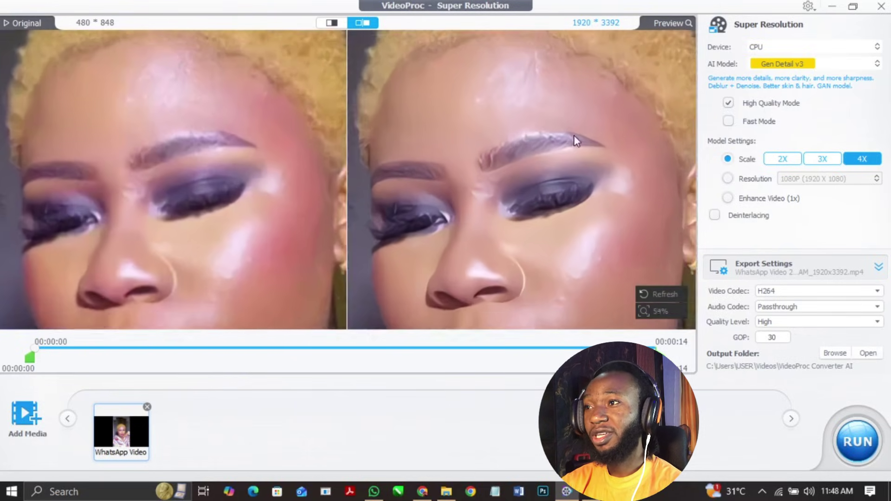
{"action": "scroll", "coordinate": [534, 160], "scroll_direction": "down", "scroll_amount": 5}
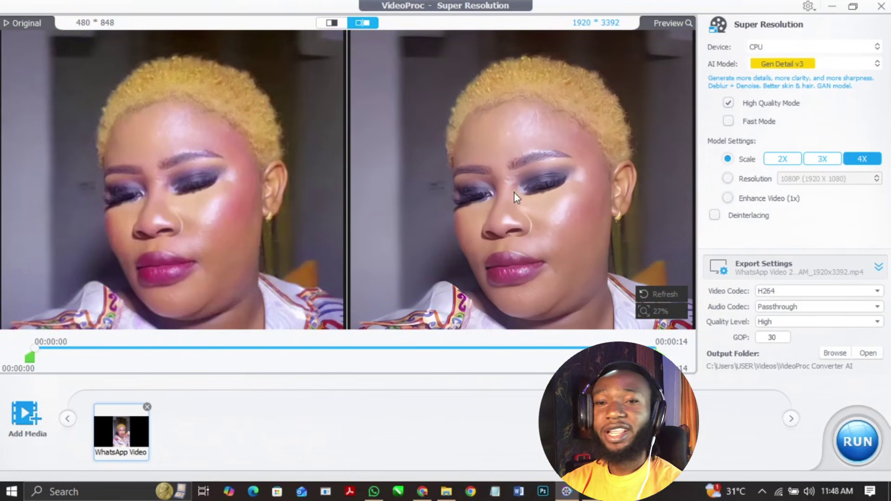
{"action": "scroll", "coordinate": [524, 201], "scroll_direction": "down", "scroll_amount": 1}
{"action": "scroll", "coordinate": [521, 272], "scroll_direction": "up", "scroll_amount": 5}
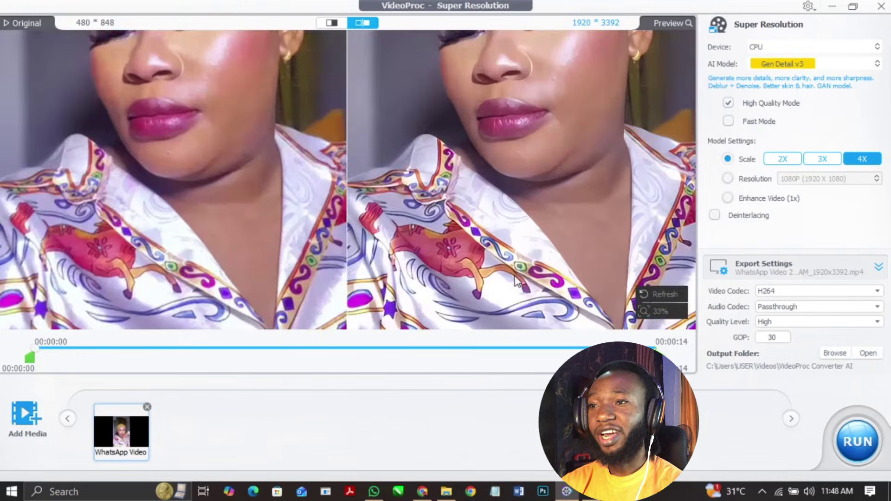
{"action": "scroll", "coordinate": [479, 232], "scroll_direction": "down", "scroll_amount": 4}
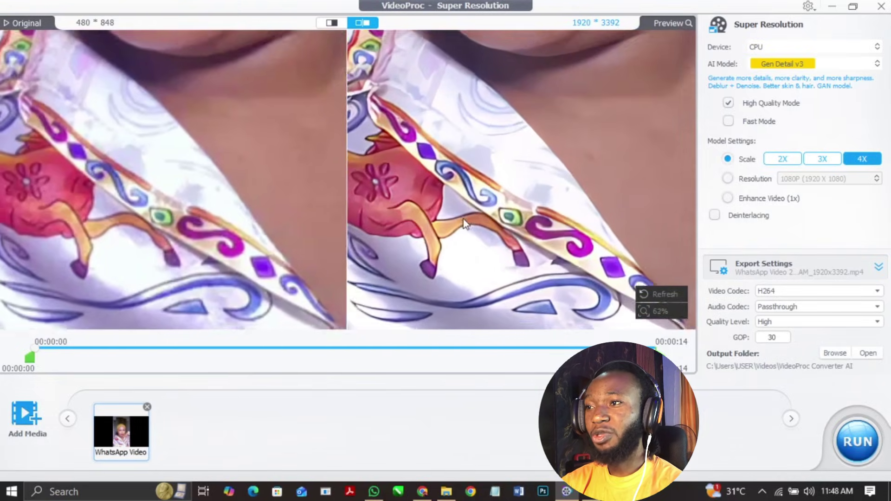
{"action": "scroll", "coordinate": [512, 157], "scroll_direction": "up", "scroll_amount": 3}
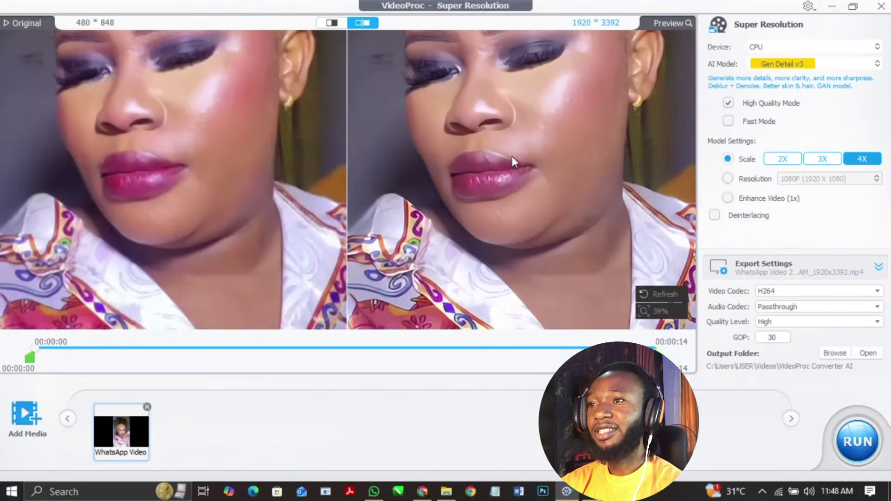
{"action": "scroll", "coordinate": [497, 229], "scroll_direction": "down", "scroll_amount": 3}
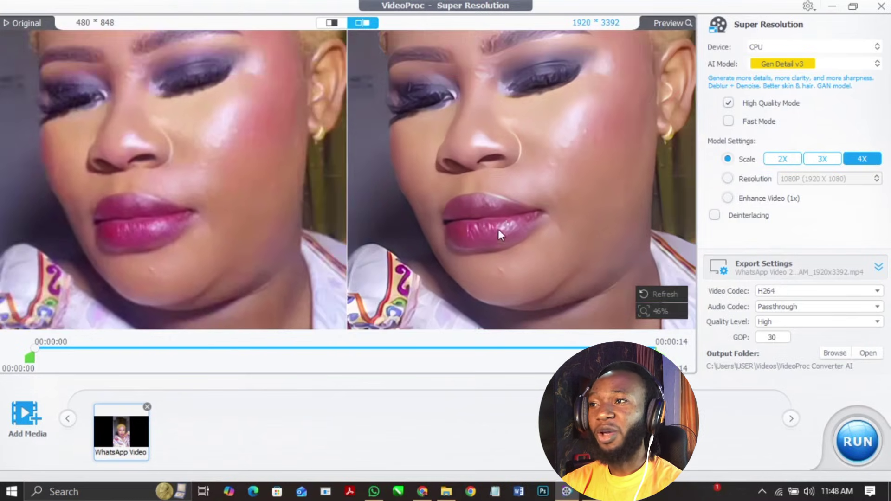
{"action": "scroll", "coordinate": [497, 216], "scroll_direction": "down", "scroll_amount": 1}
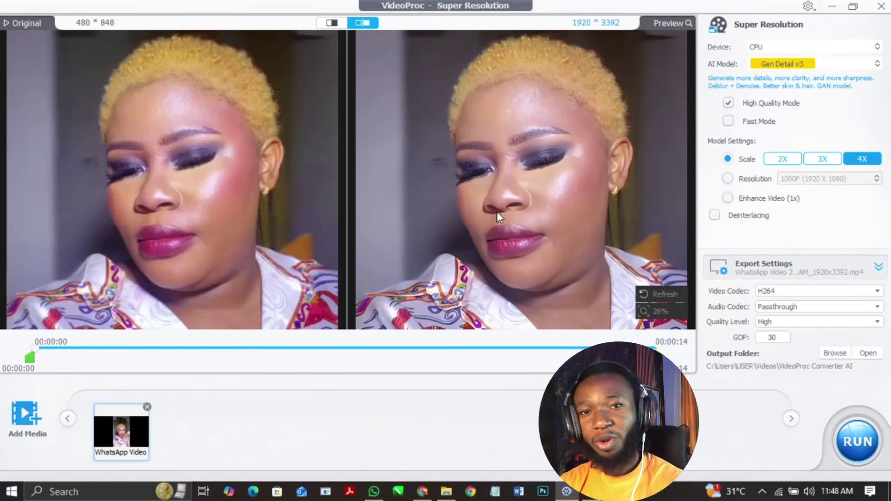
{"action": "scroll", "coordinate": [496, 212], "scroll_direction": "down", "scroll_amount": 1}
{"action": "scroll", "coordinate": [497, 213], "scroll_direction": "down", "scroll_amount": 1}
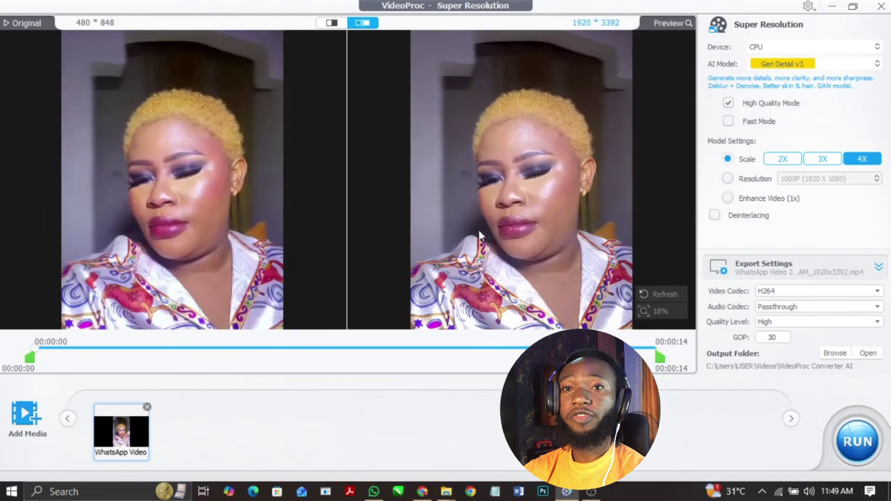
- Export the 4X upscaled video and check both 1920x3392 exports in File Explorer
{"action": "left_click", "coordinate": [865, 440]}
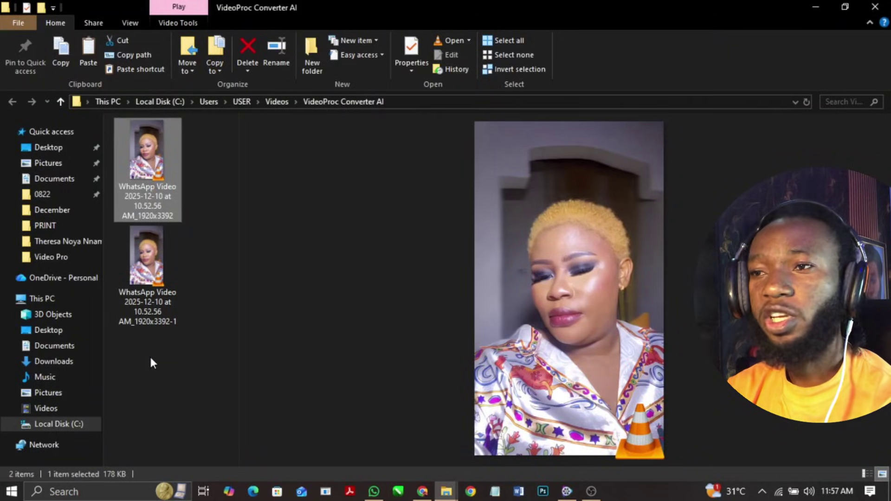
{"action": "left_click", "coordinate": [150, 355]}
{"action": "key", "text": "Down"}
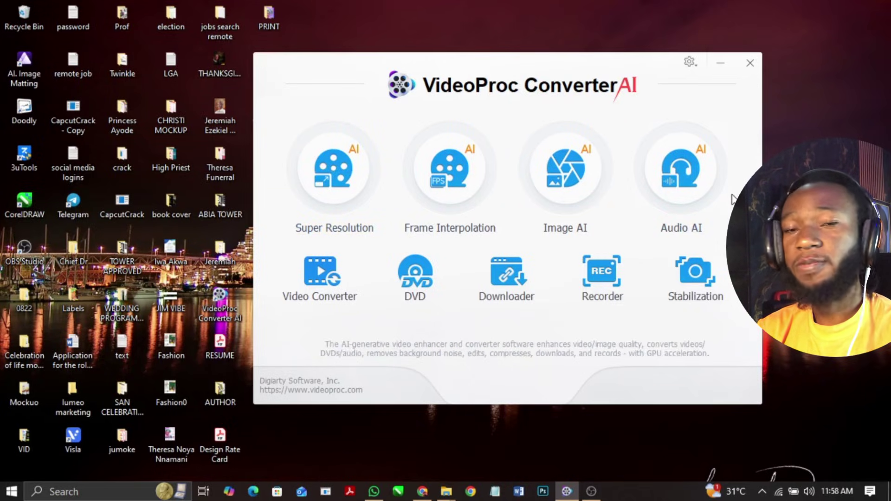
- Launch Image AI from the launcher and maximize it to full screen
{"action": "left_click", "coordinate": [583, 179]}
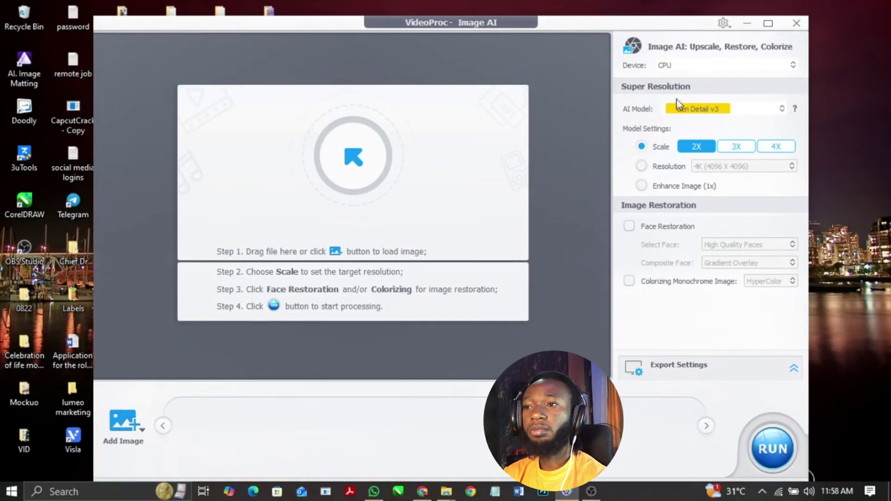
{"action": "left_click", "coordinate": [768, 23]}
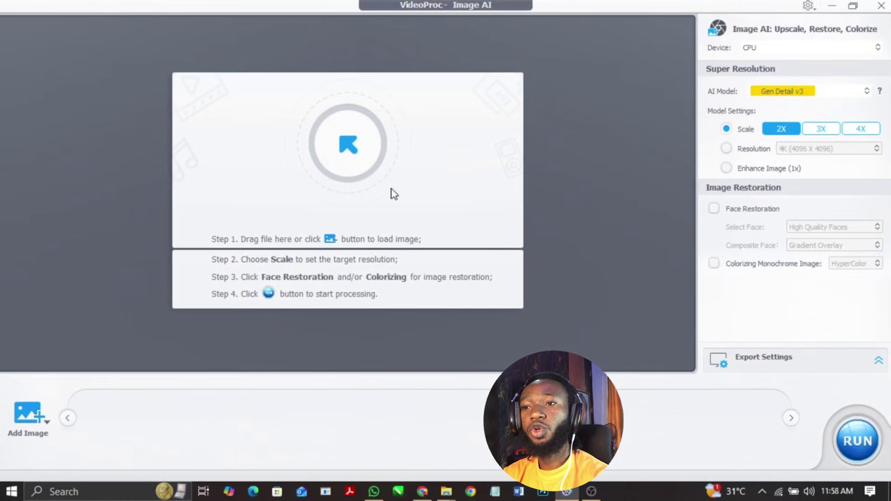
- Load the WhatsApp Image portrait from the Video Pro folder into Image AI
{"action": "left_click", "coordinate": [344, 148]}
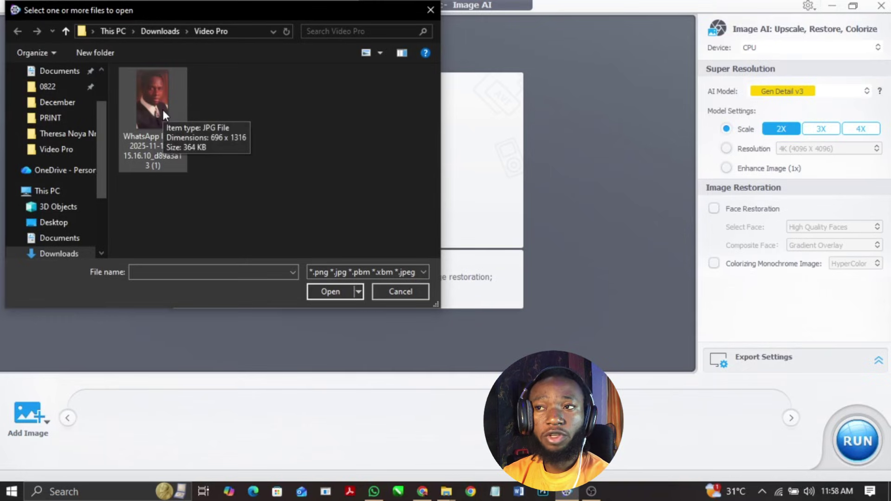
{"action": "left_click", "coordinate": [155, 127]}
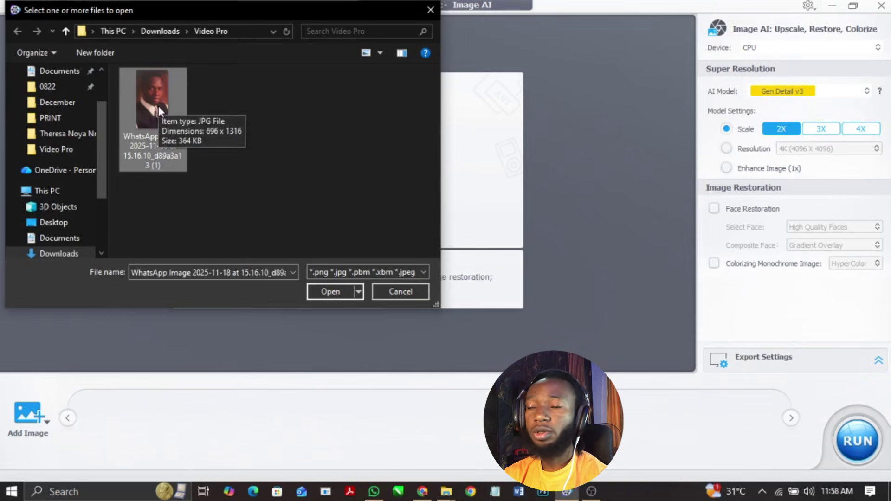
{"action": "left_click", "coordinate": [334, 295]}
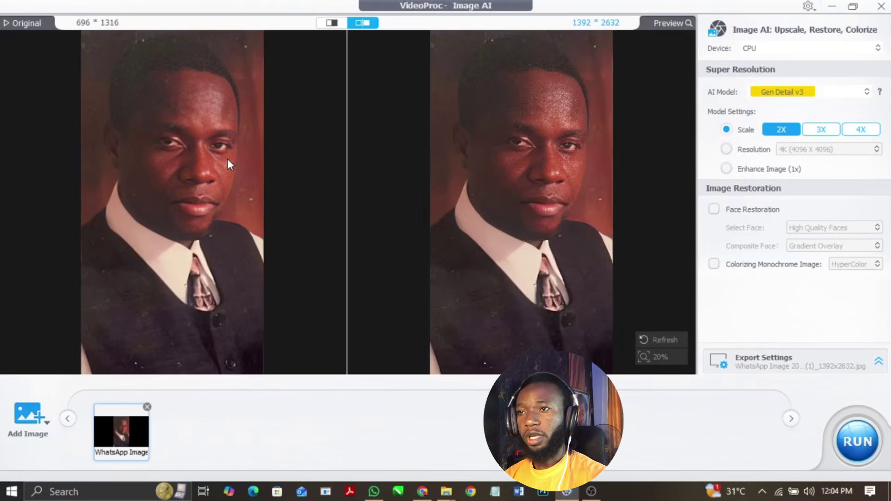
{"action": "scroll", "coordinate": [566, 134], "scroll_direction": "up", "scroll_amount": 4}
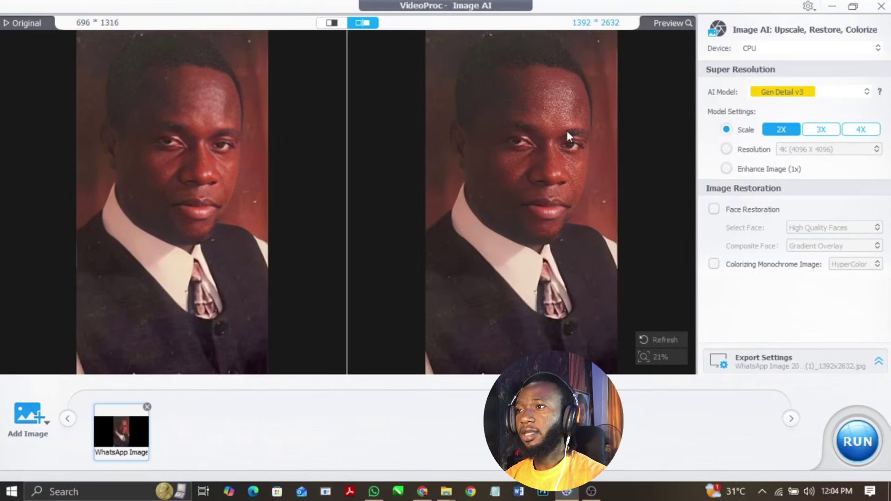
{"action": "scroll", "coordinate": [567, 132], "scroll_direction": "up", "scroll_amount": 6}
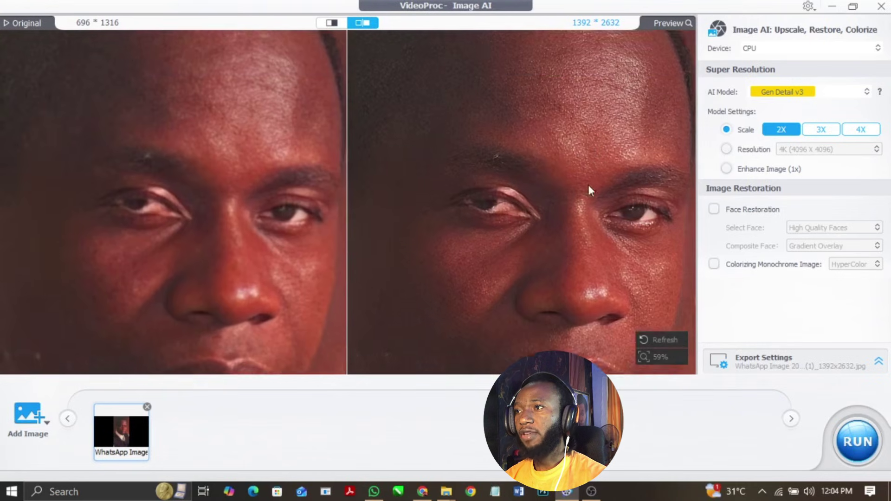
{"action": "scroll", "coordinate": [515, 211], "scroll_direction": "up", "scroll_amount": 2}
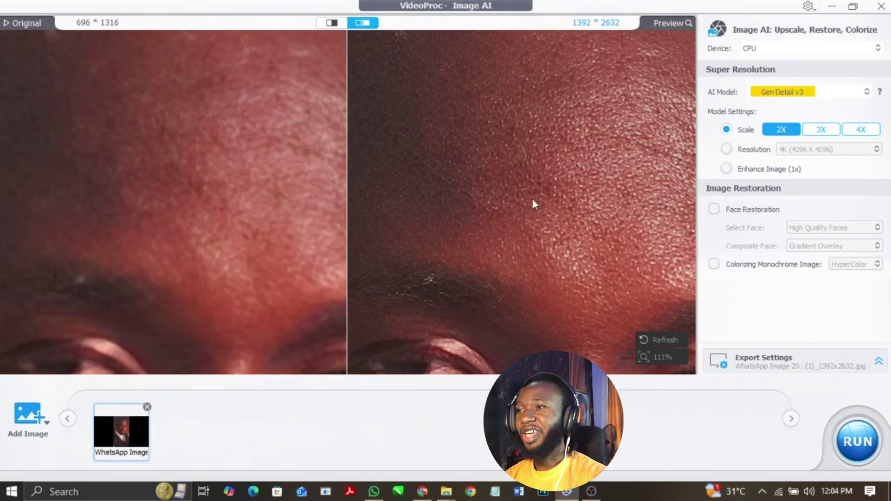
{"action": "scroll", "coordinate": [421, 181], "scroll_direction": "down", "scroll_amount": 4}
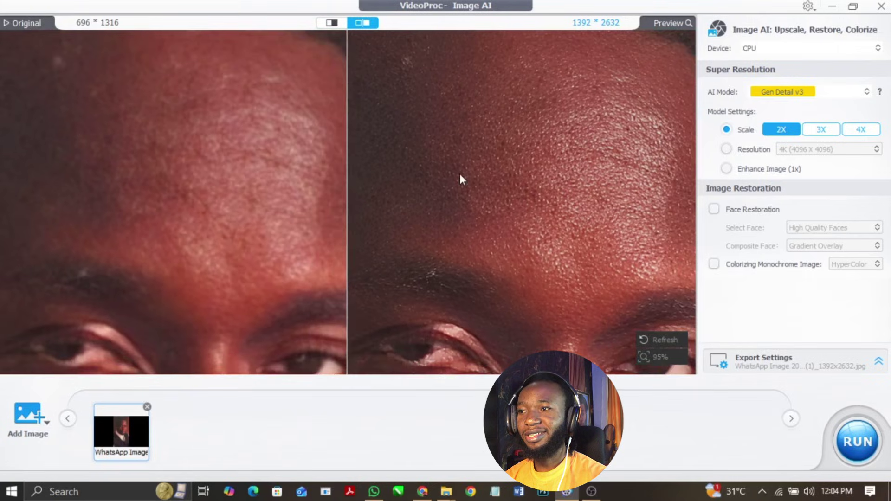
{"action": "scroll", "coordinate": [543, 320], "scroll_direction": "up", "scroll_amount": 2}
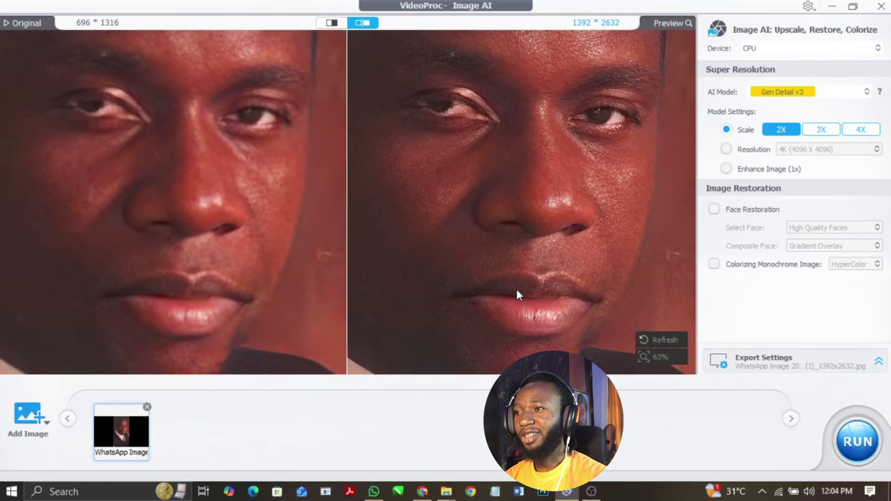
{"action": "left_click_drag", "start_coordinate": [500, 201], "coordinate": [548, 332]}
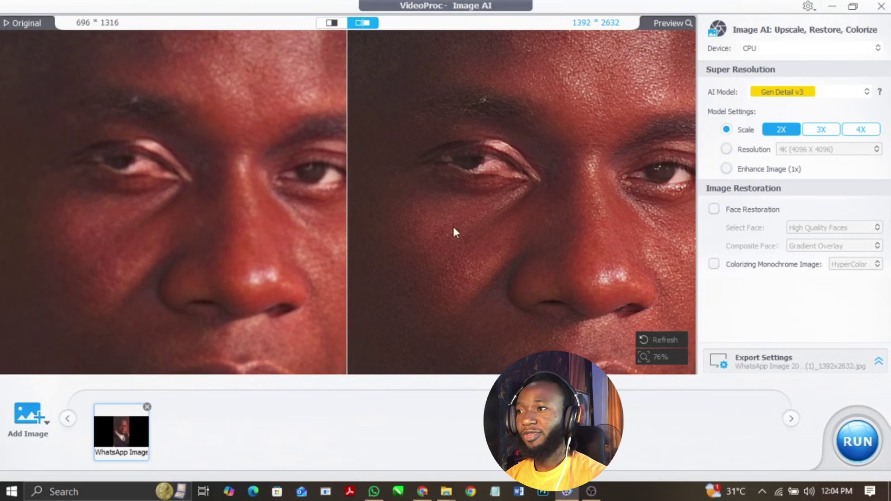
{"action": "left_click_drag", "start_coordinate": [453, 231], "coordinate": [558, 239]}
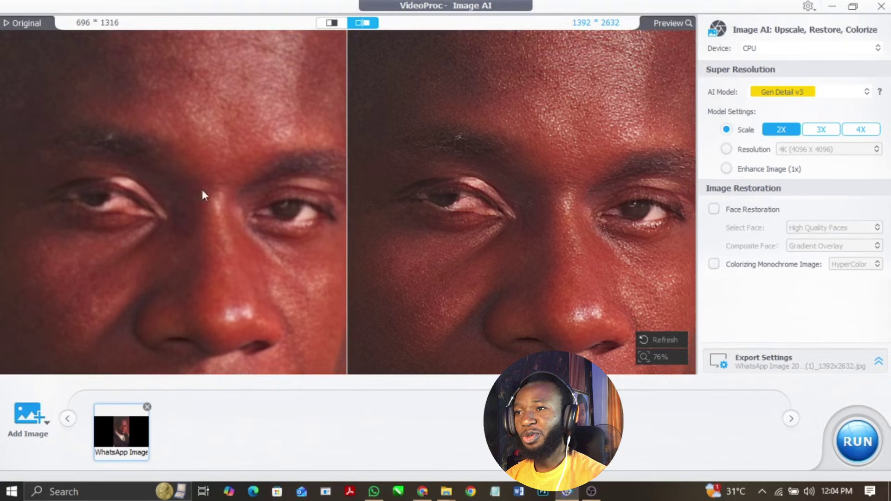
{"action": "scroll", "coordinate": [188, 177], "scroll_direction": "up", "scroll_amount": 3}
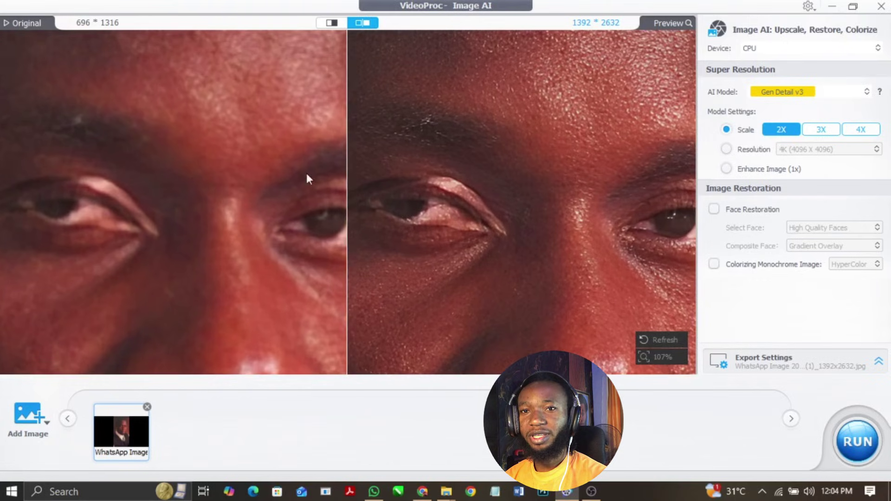
{"action": "scroll", "coordinate": [544, 119], "scroll_direction": "up", "scroll_amount": 4}
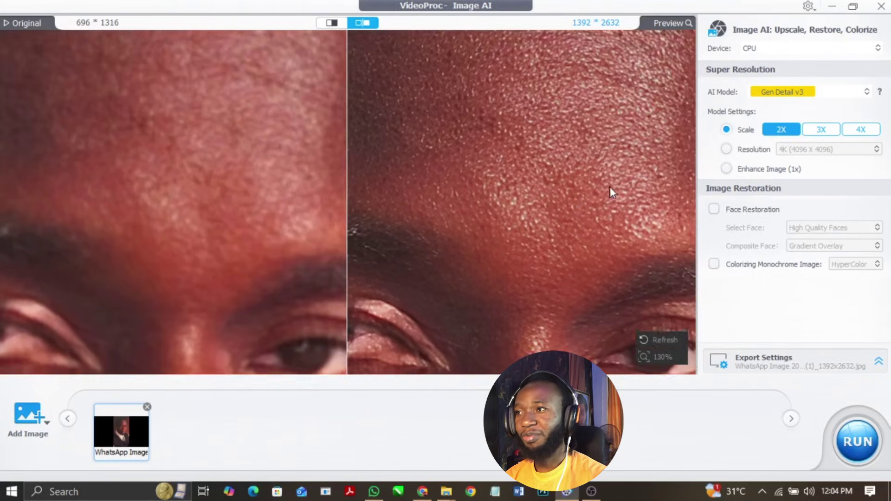
{"action": "scroll", "coordinate": [575, 158], "scroll_direction": "up", "scroll_amount": 2}
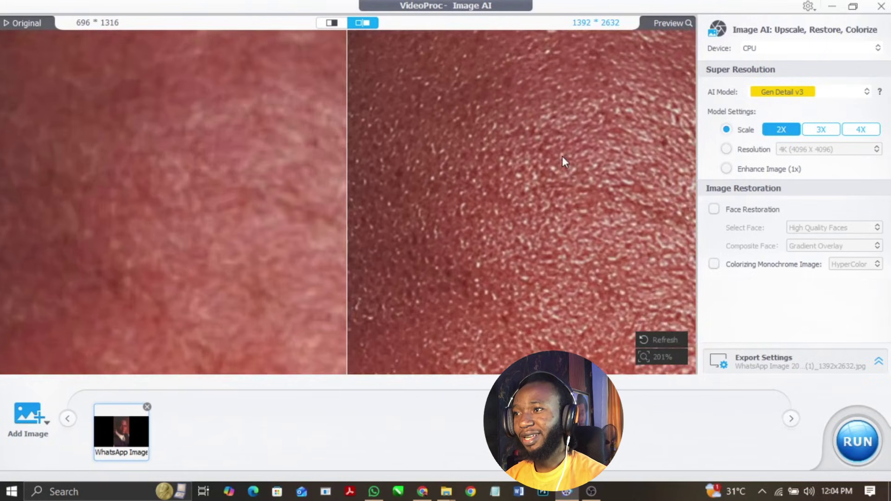
{"action": "scroll", "coordinate": [533, 147], "scroll_direction": "down", "scroll_amount": 4}
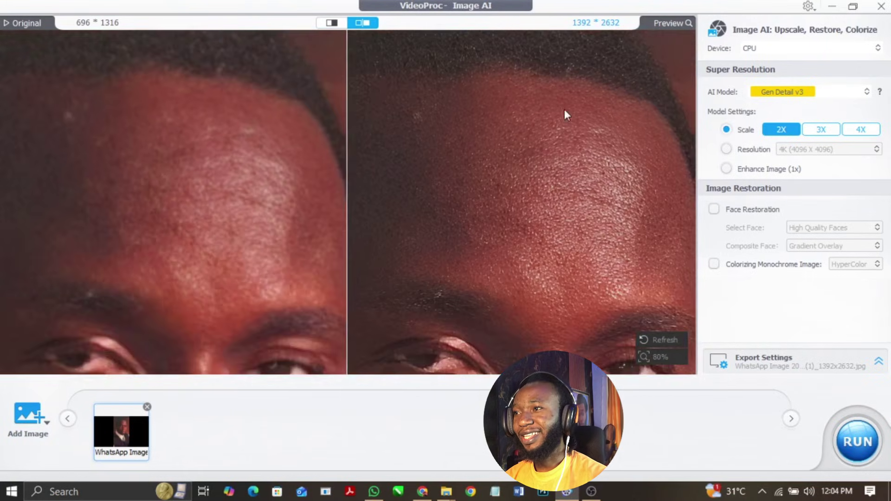
{"action": "scroll", "coordinate": [564, 110], "scroll_direction": "up", "scroll_amount": 2}
{"action": "scroll", "coordinate": [529, 177], "scroll_direction": "up", "scroll_amount": 1}
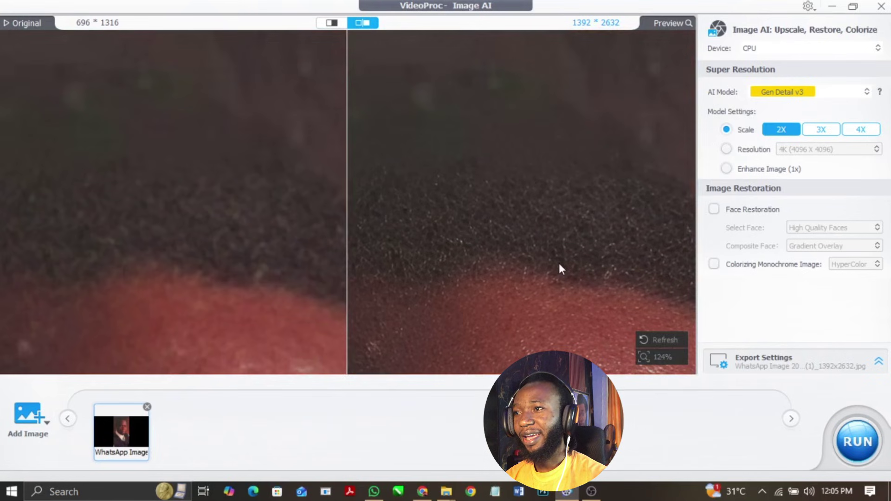
{"action": "scroll", "coordinate": [529, 185], "scroll_direction": "down", "scroll_amount": 6}
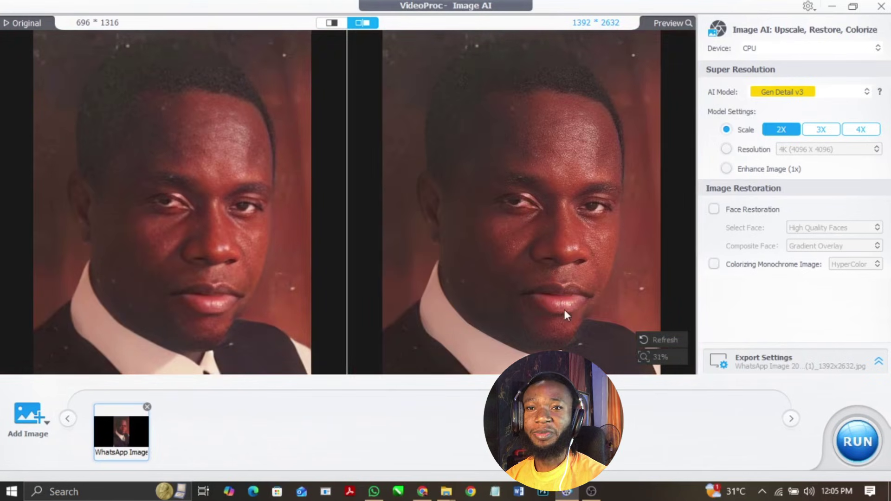
- Zoom in and out on the Original/Preview comparison to inspect the portrait's detail
{"action": "scroll", "coordinate": [564, 309], "scroll_direction": "up", "scroll_amount": 3}
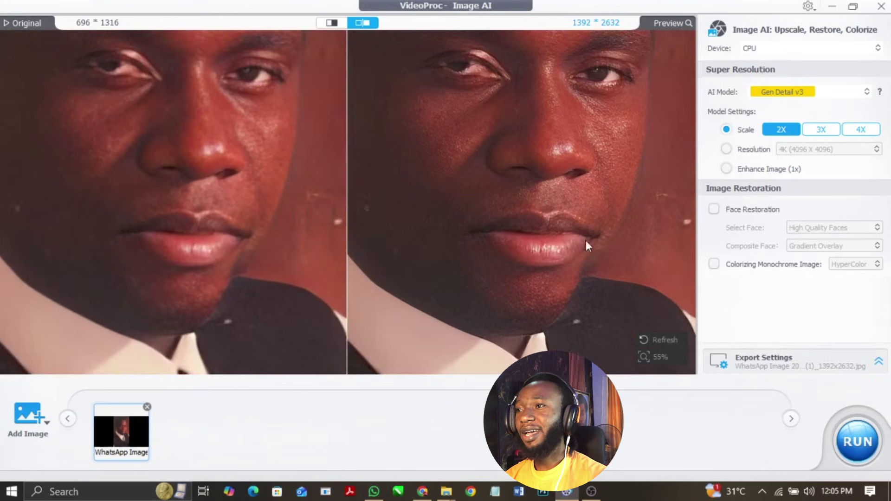
{"action": "scroll", "coordinate": [586, 241], "scroll_direction": "up", "scroll_amount": 1}
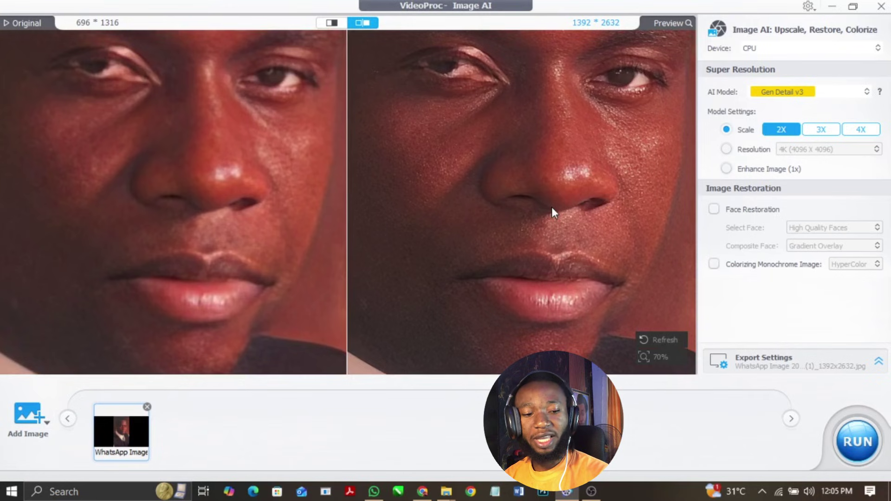
{"action": "scroll", "coordinate": [551, 206], "scroll_direction": "down", "scroll_amount": 1}
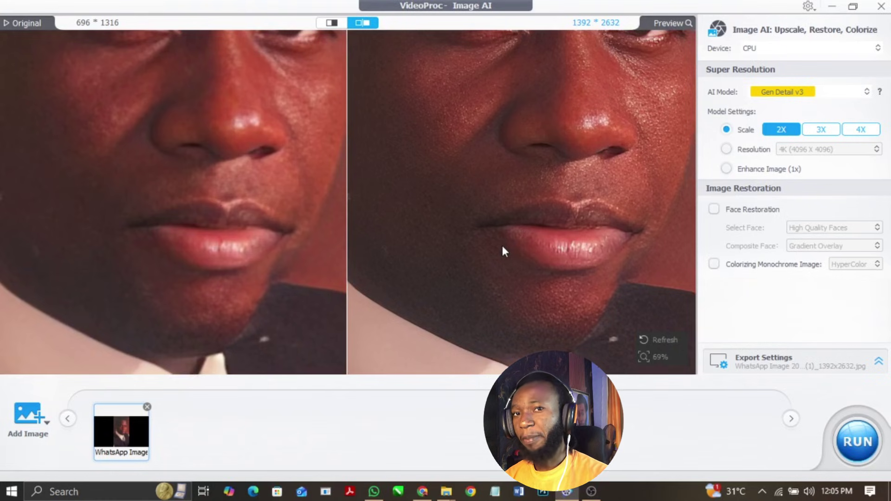
{"action": "scroll", "coordinate": [538, 159], "scroll_direction": "up", "scroll_amount": 3}
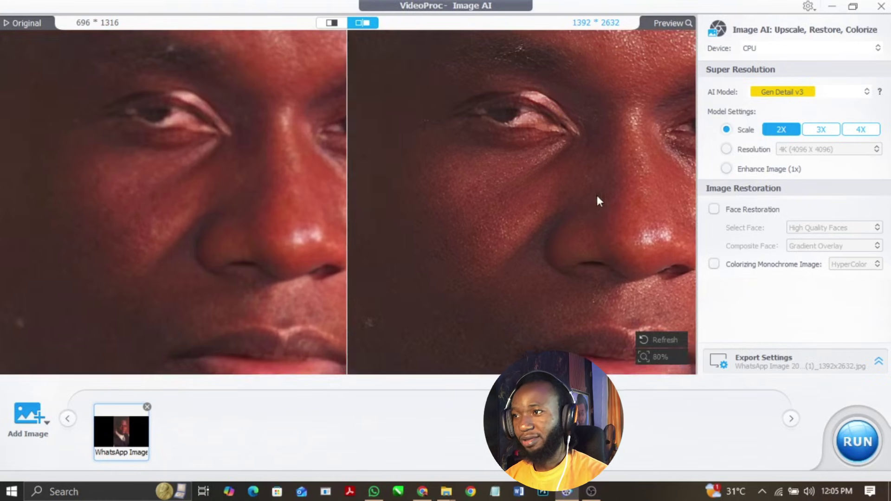
{"action": "scroll", "coordinate": [534, 190], "scroll_direction": "down", "scroll_amount": 5}
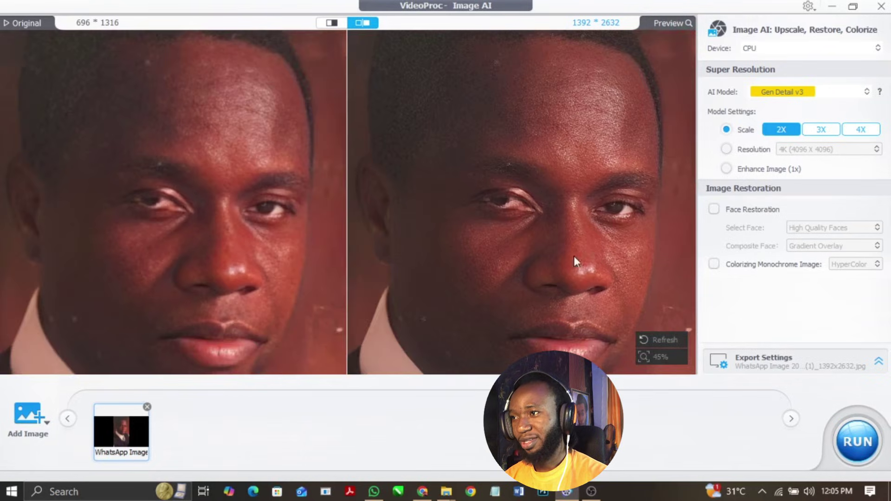
{"action": "scroll", "coordinate": [565, 213], "scroll_direction": "up", "scroll_amount": 5}
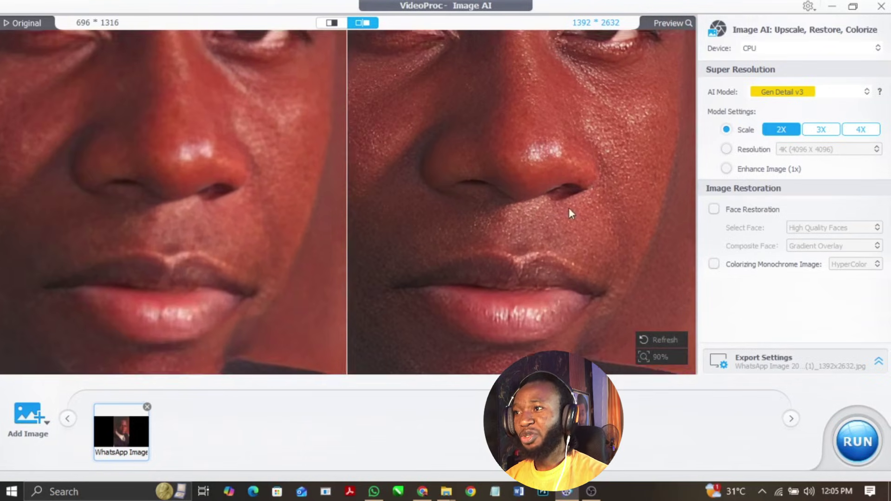
{"action": "scroll", "coordinate": [563, 212], "scroll_direction": "down", "scroll_amount": 4}
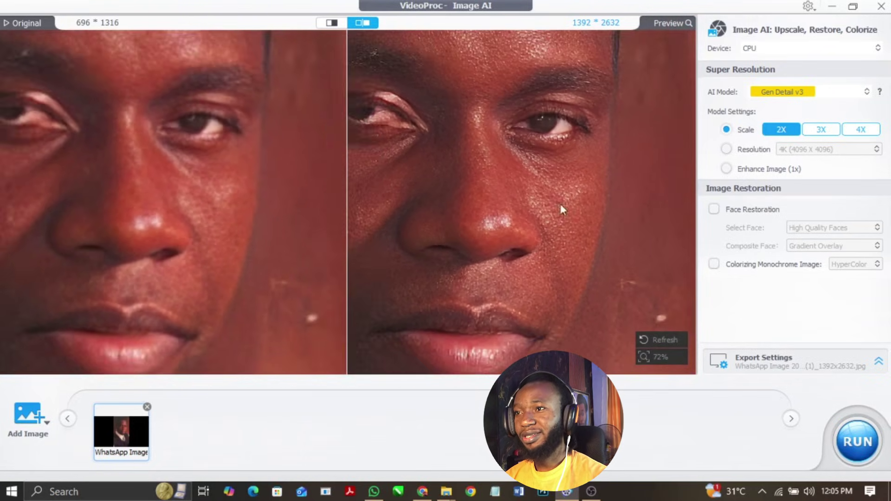
{"action": "scroll", "coordinate": [525, 152], "scroll_direction": "down", "scroll_amount": 2}
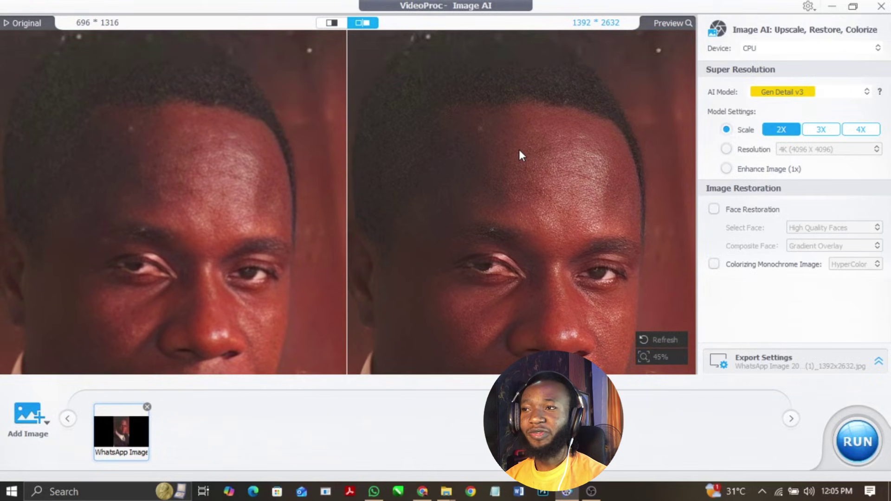
{"action": "scroll", "coordinate": [525, 222], "scroll_direction": "down", "scroll_amount": 1}
- Pan across the face, collar and tie, then export the 2X portrait as a 1392x2632 JPG
{"action": "left_click_drag", "start_coordinate": [525, 222], "coordinate": [542, 177]}
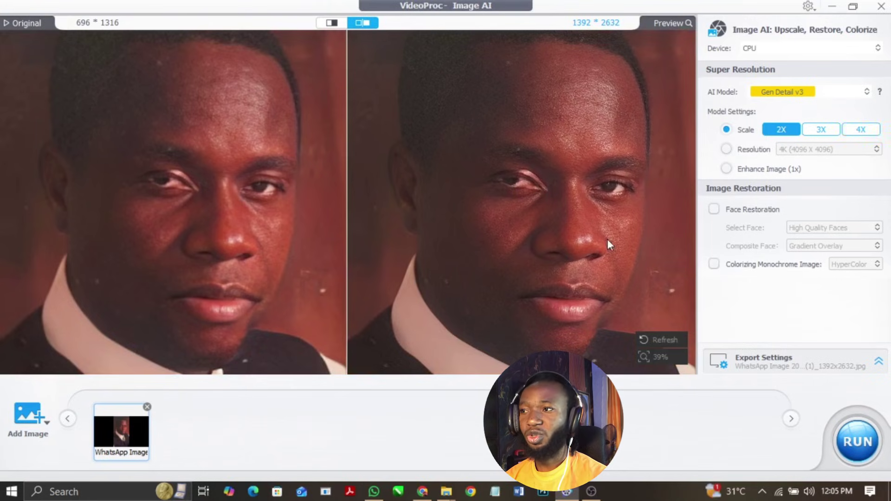
{"action": "scroll", "coordinate": [607, 239], "scroll_direction": "down", "scroll_amount": 1}
{"action": "left_click_drag", "start_coordinate": [589, 256], "coordinate": [592, 79]}
{"action": "left_click_drag", "start_coordinate": [526, 273], "coordinate": [639, 359]}
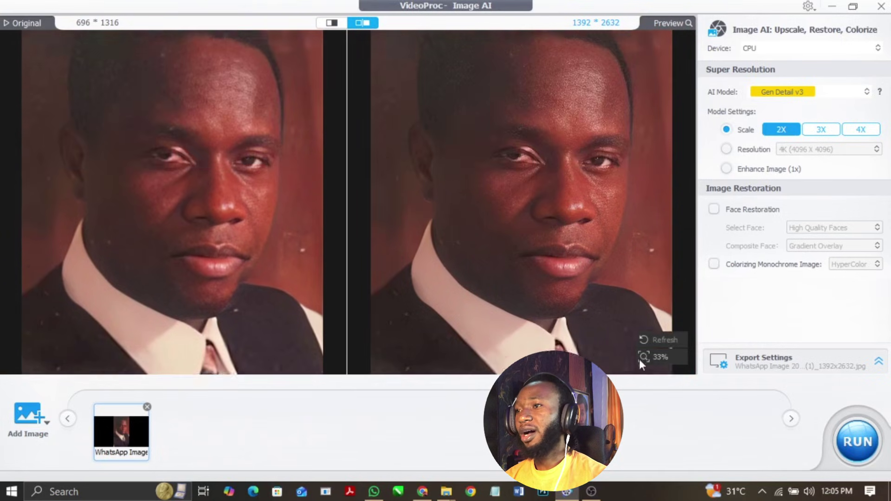
{"action": "scroll", "coordinate": [570, 223], "scroll_direction": "up", "scroll_amount": 1}
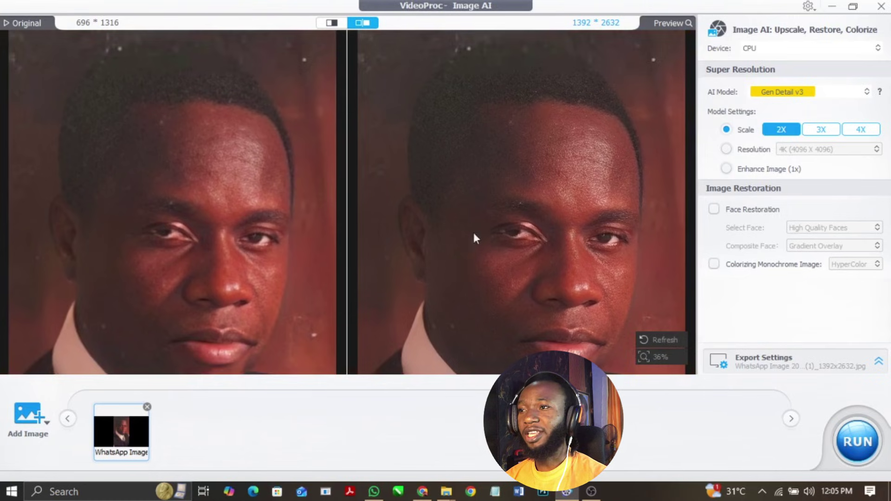
{"action": "left_click_drag", "start_coordinate": [473, 234], "coordinate": [449, 214]}
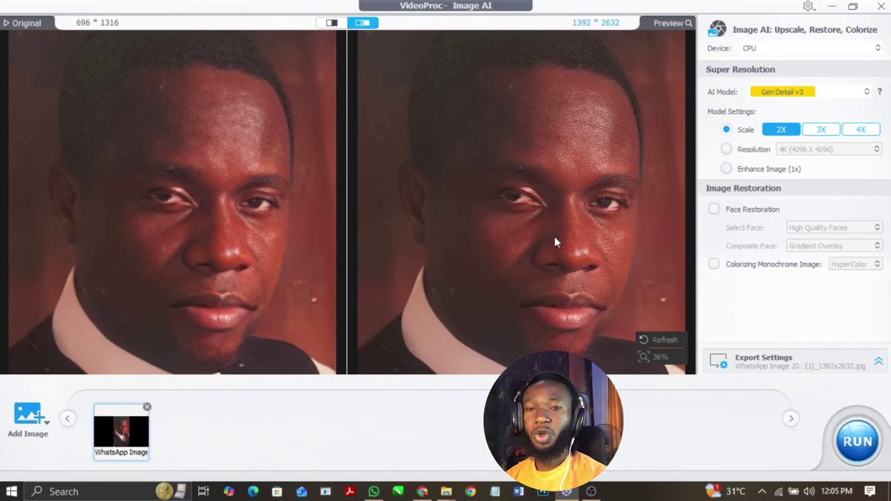
{"action": "left_click_drag", "start_coordinate": [554, 237], "coordinate": [577, 240]}
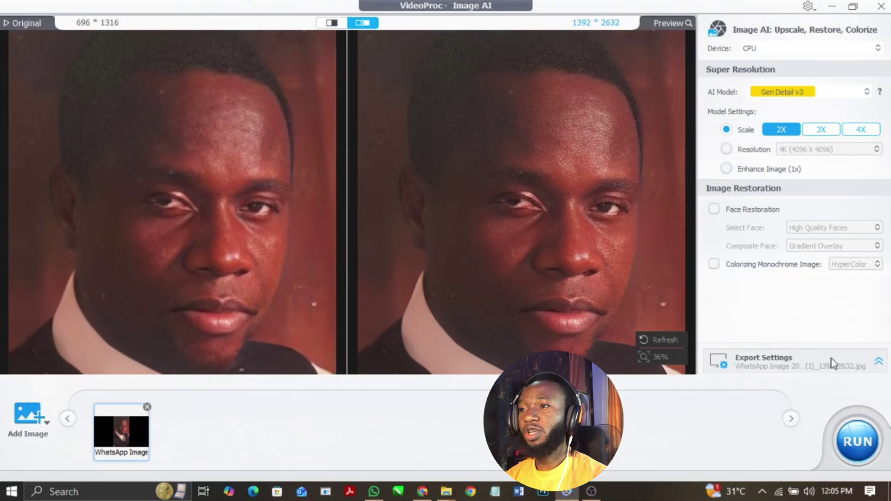
{"action": "left_click", "coordinate": [863, 445]}
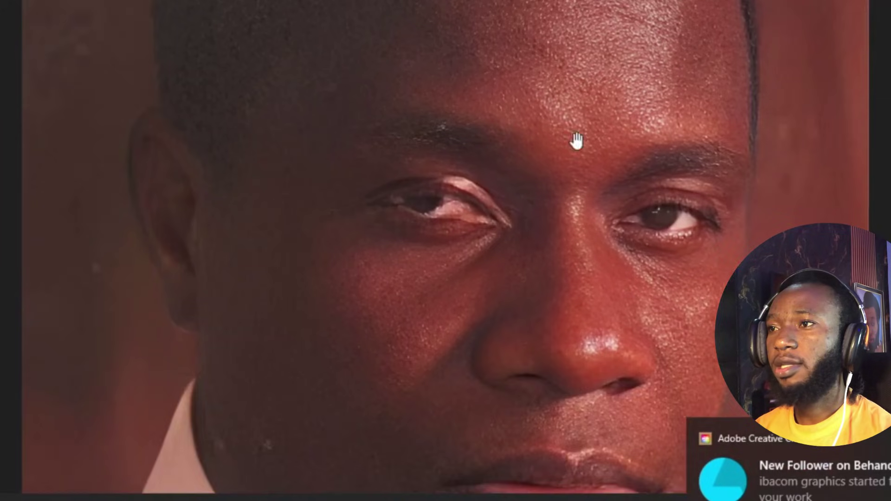
{"action": "scroll", "coordinate": [491, 32], "scroll_direction": "up", "scroll_amount": 5}
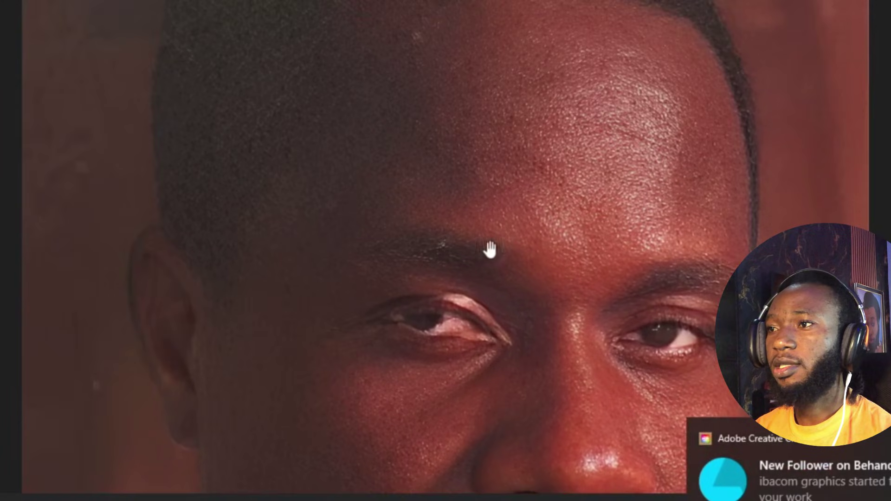
{"action": "scroll", "coordinate": [469, 325], "scroll_direction": "down", "scroll_amount": 4}
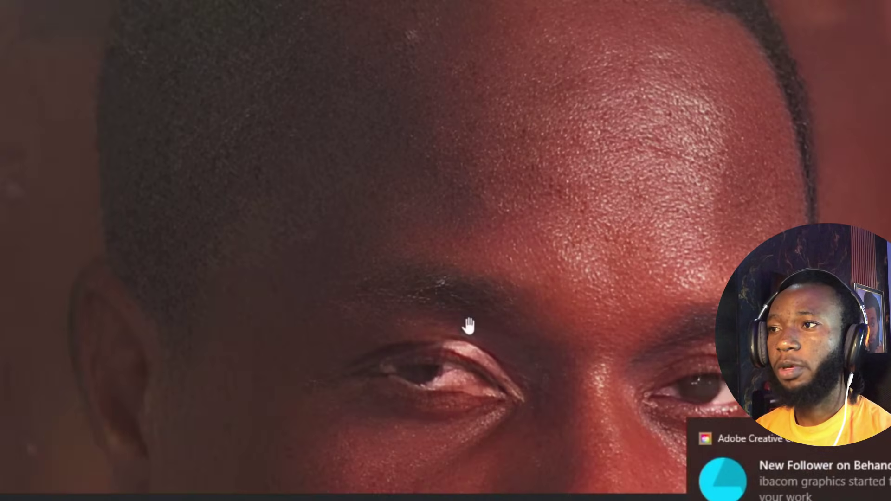
{"action": "scroll", "coordinate": [428, 192], "scroll_direction": "up", "scroll_amount": 1}
{"action": "scroll", "coordinate": [507, 362], "scroll_direction": "up", "scroll_amount": 3}
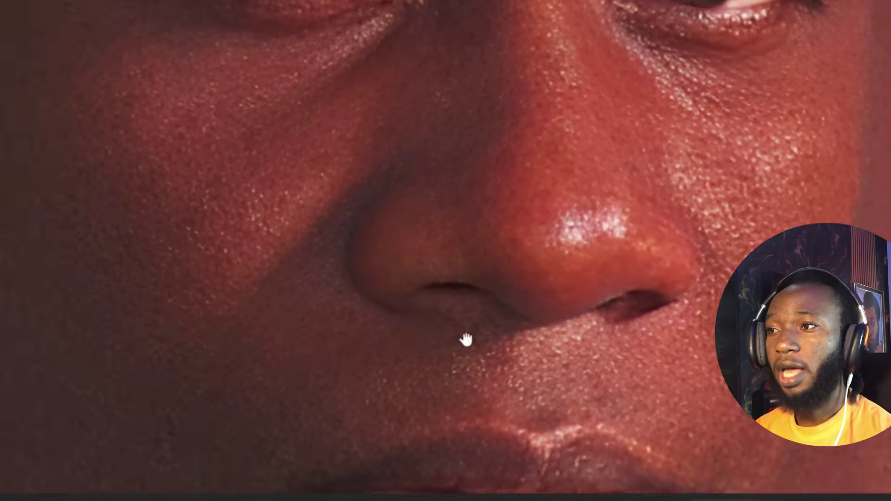
{"action": "scroll", "coordinate": [649, 197], "scroll_direction": "up", "scroll_amount": 1}
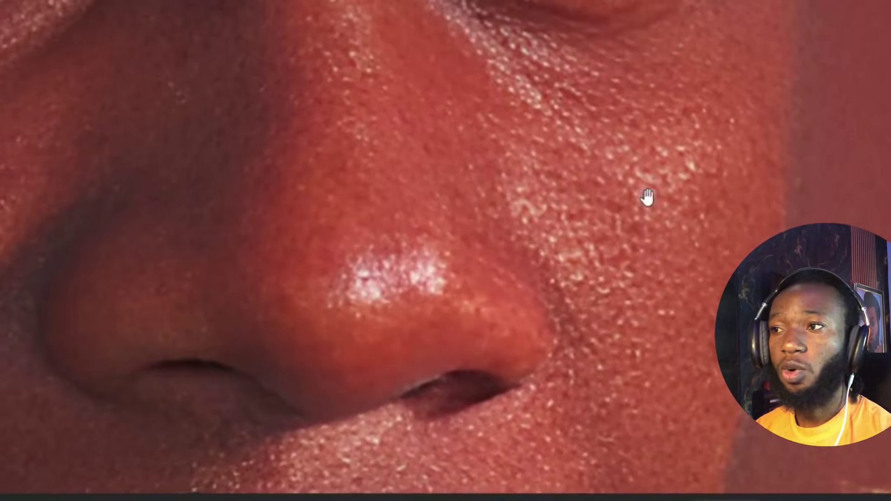
{"action": "scroll", "coordinate": [474, 207], "scroll_direction": "down", "scroll_amount": 3}
{"action": "scroll", "coordinate": [589, 358], "scroll_direction": "down", "scroll_amount": 3}
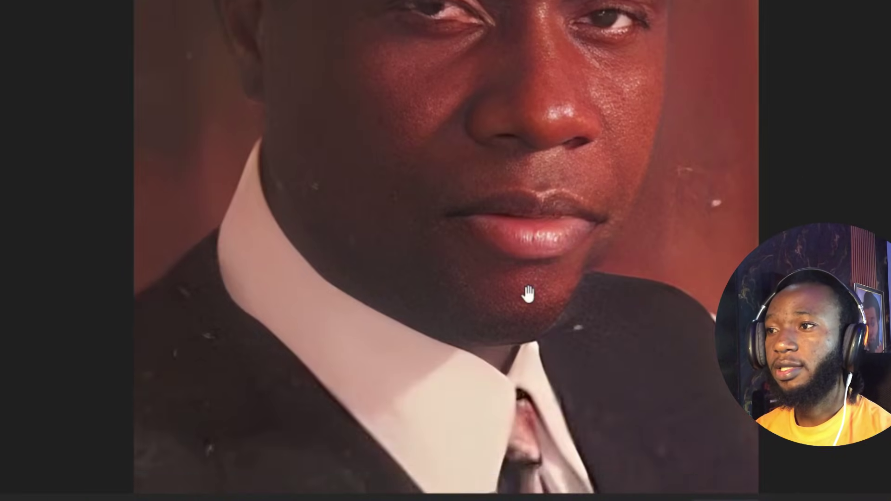
{"action": "scroll", "coordinate": [527, 294], "scroll_direction": "up", "scroll_amount": 3}
{"action": "scroll", "coordinate": [513, 362], "scroll_direction": "down", "scroll_amount": 3}
{"action": "scroll", "coordinate": [469, 332], "scroll_direction": "up", "scroll_amount": 4}
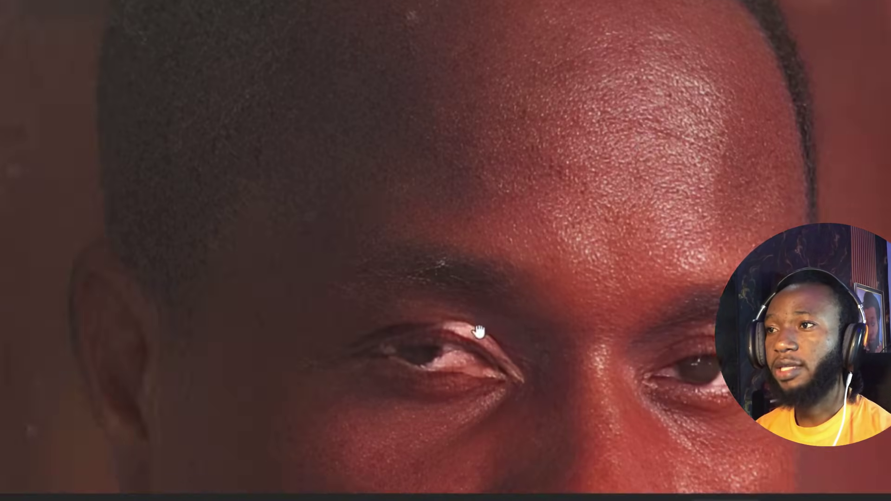
{"action": "scroll", "coordinate": [571, 233], "scroll_direction": "up", "scroll_amount": 2}
{"action": "scroll", "coordinate": [548, 184], "scroll_direction": "down", "scroll_amount": 1}
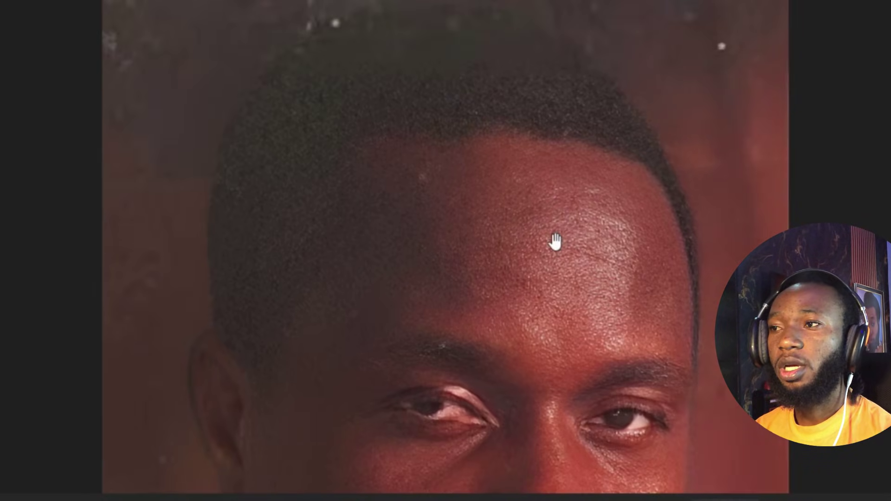
{"action": "scroll", "coordinate": [556, 241], "scroll_direction": "down", "scroll_amount": 3}
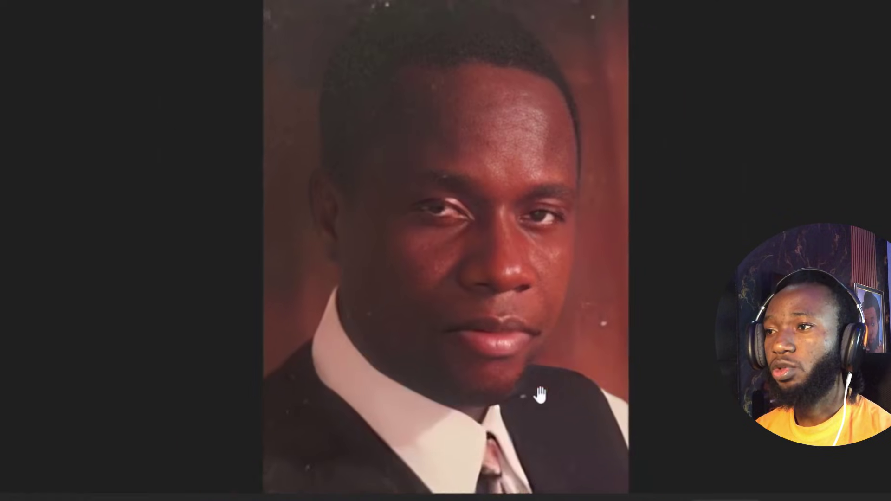
{"action": "scroll", "coordinate": [553, 455], "scroll_direction": "down", "scroll_amount": 3}
{"action": "scroll", "coordinate": [540, 237], "scroll_direction": "down", "scroll_amount": 3}
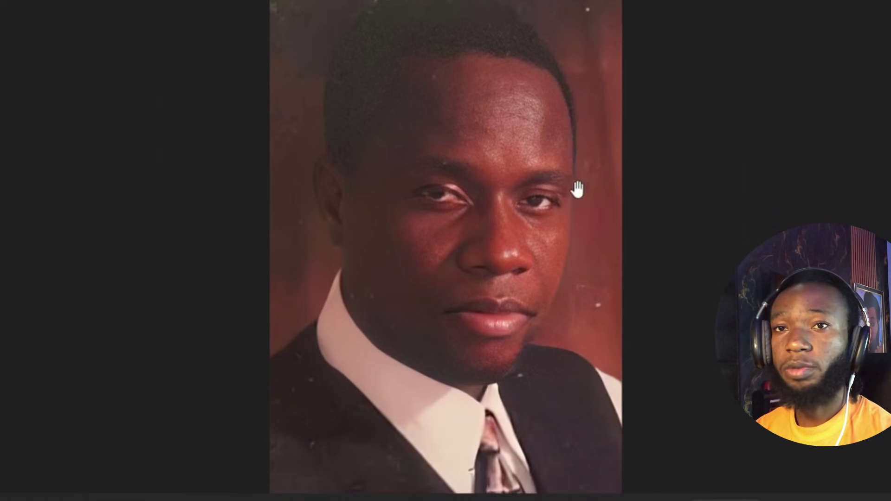